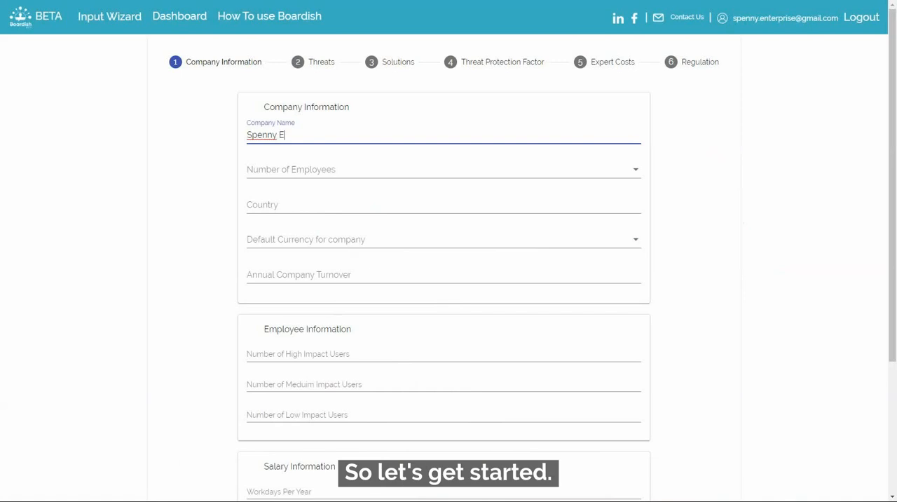
# - Enter Spenny Enterprises as the company name and set the number of employees to 101-500
pyautogui.write('rpris')
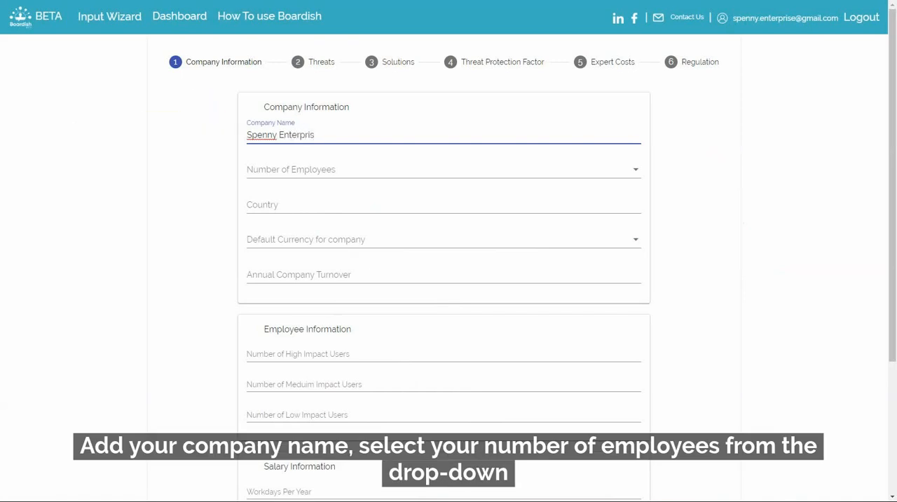
pyautogui.write('es')
pyautogui.press('Tab')
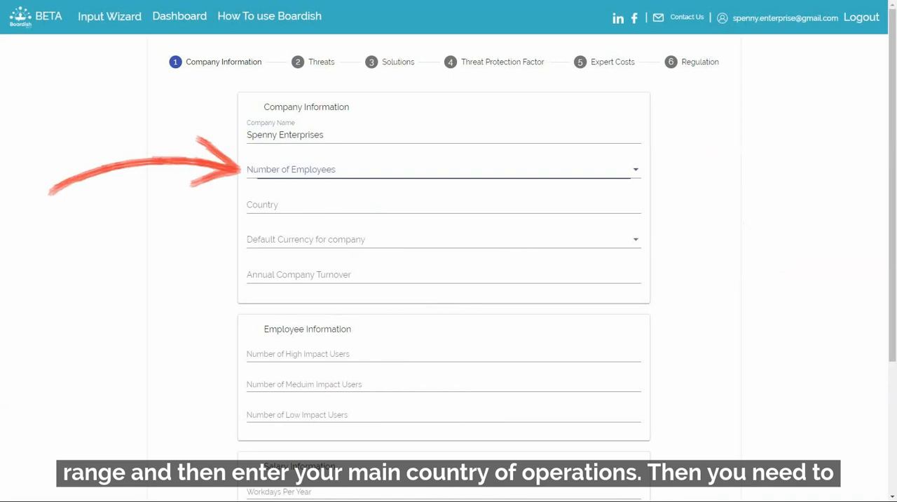
pyautogui.click(443, 171)
pyautogui.click(295, 221)
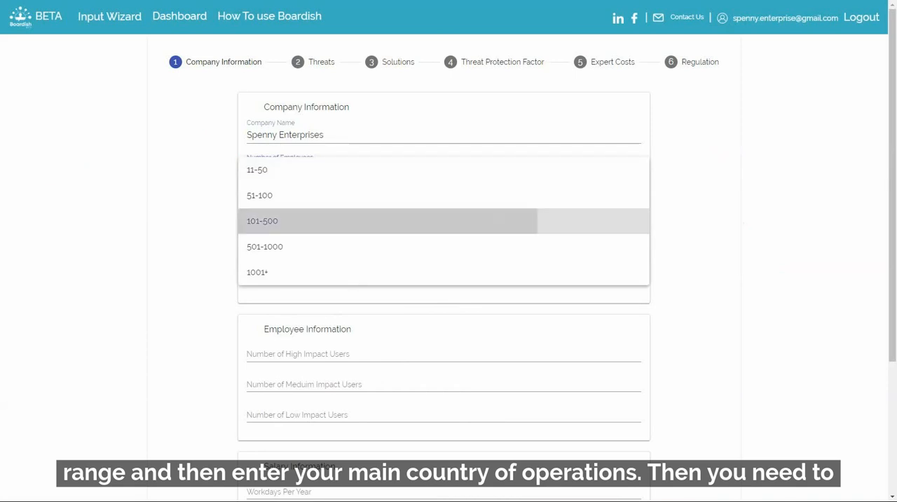
# - Set the company's country to UK and its default currency to GBP
pyautogui.press('Tab')
pyautogui.write('UK')
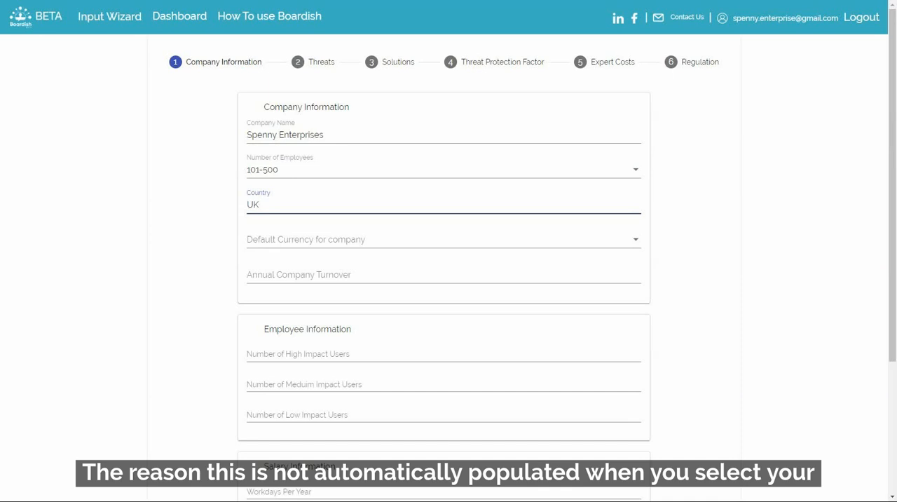
pyautogui.click(443, 240)
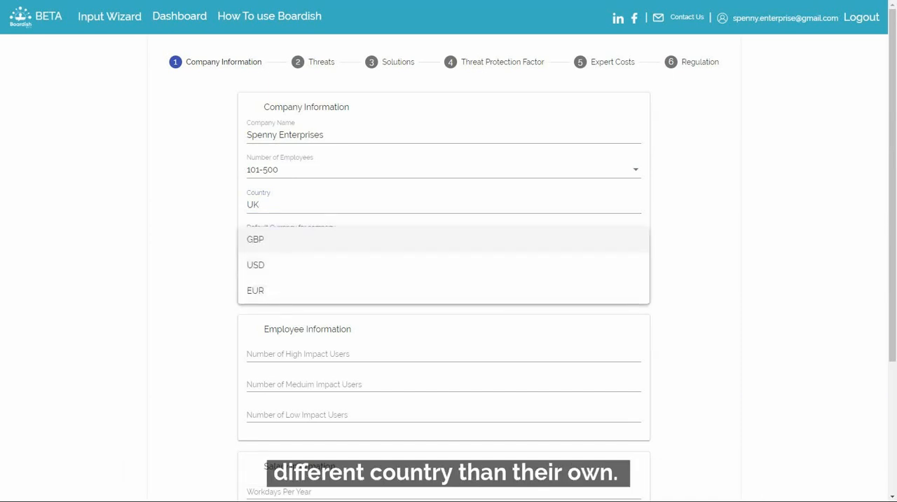
pyautogui.click(443, 240)
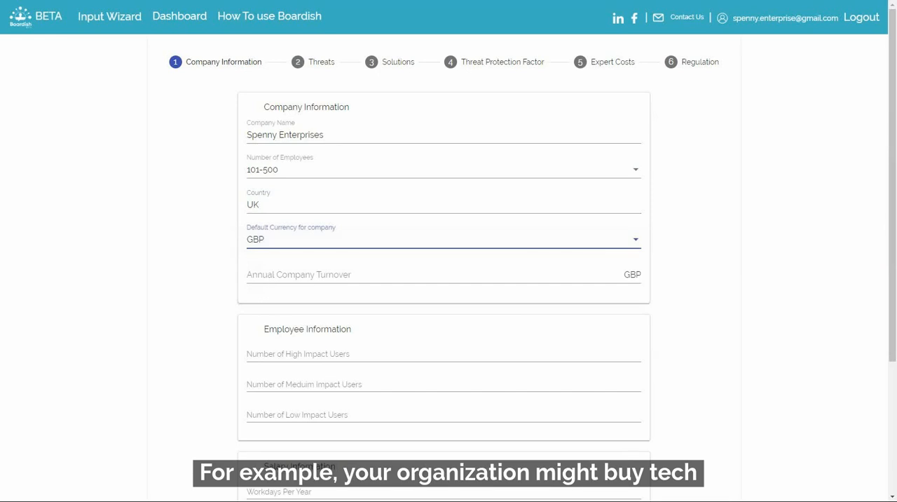
# - Enter an annual company turnover of 5,000,000 GBP
pyautogui.click(432, 275)
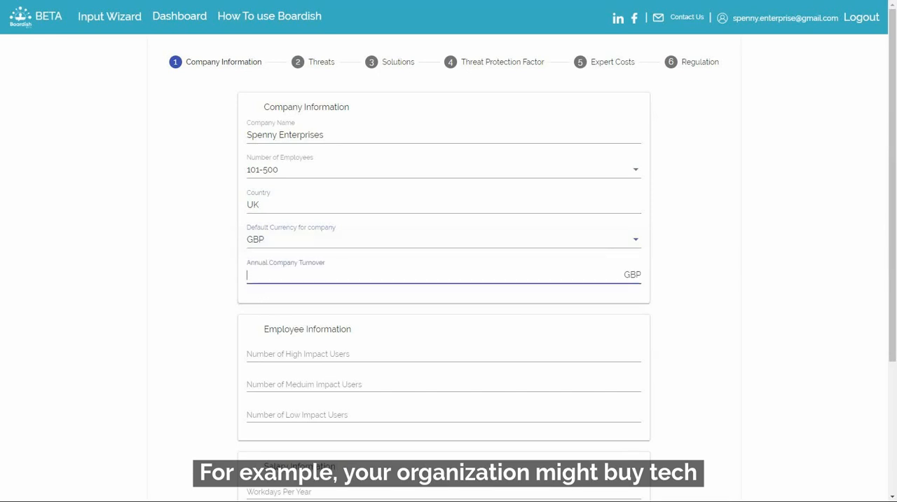
pyautogui.write('5')
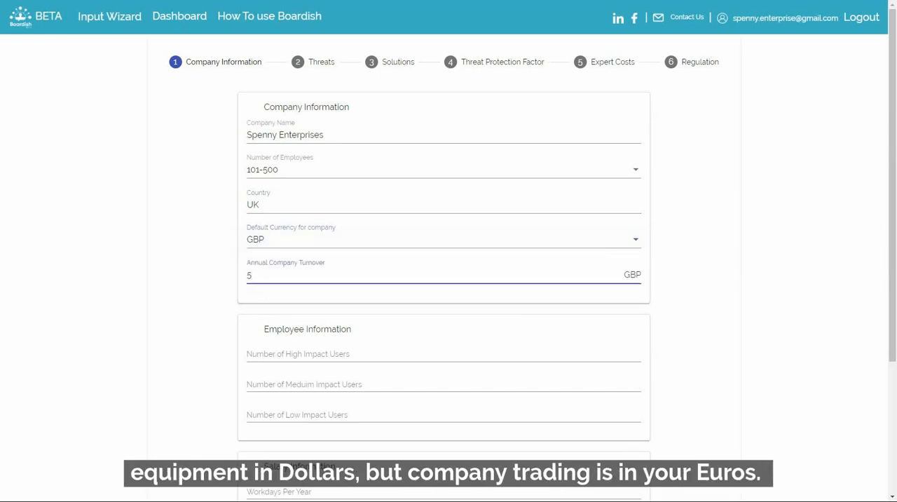
pyautogui.write(',000,000')
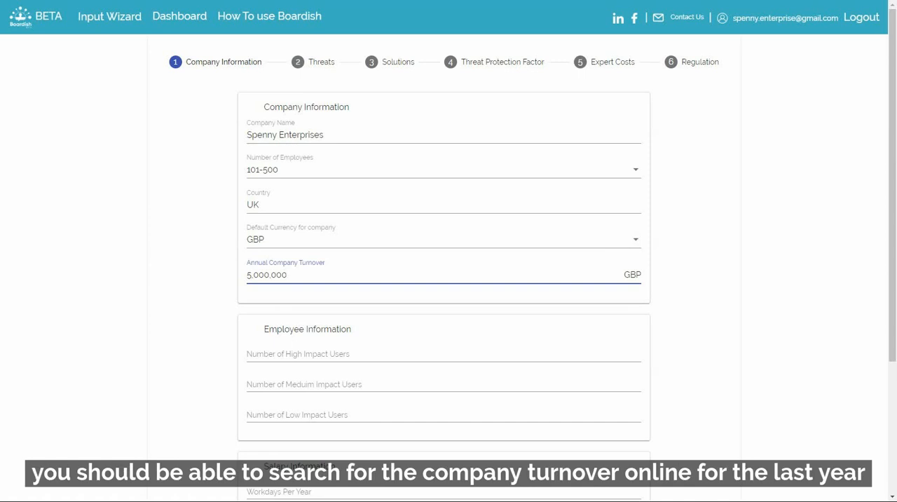
# - Fill in the employee information with 130 high impact, 95 medium impact and 205 low impact users
pyautogui.scroll(-2, 449, 251)
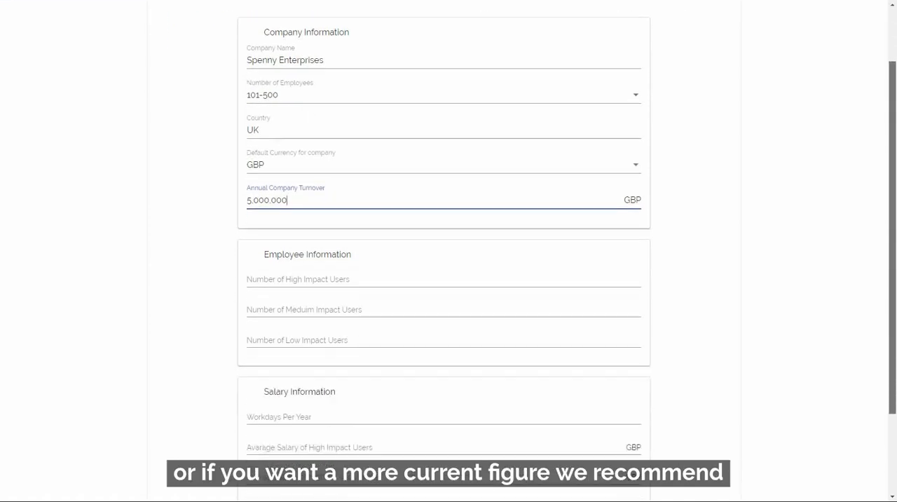
pyautogui.scroll(-3, 449, 251)
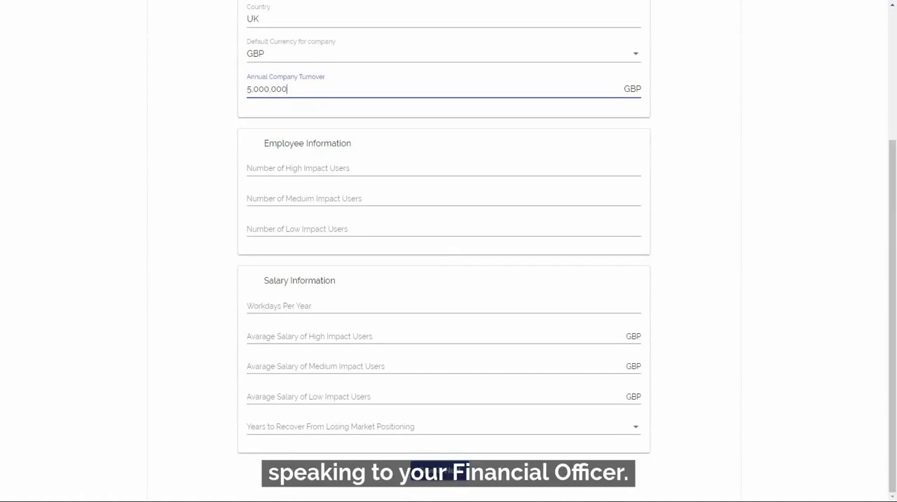
pyautogui.click(442, 168)
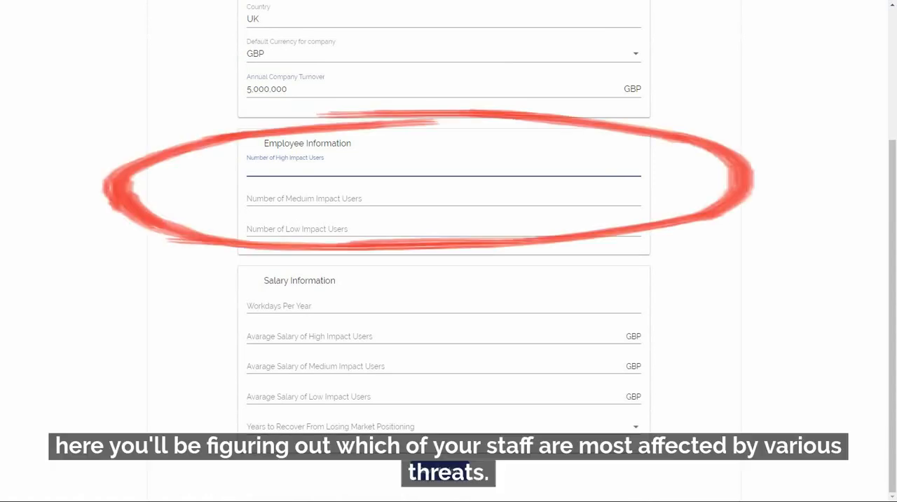
pyautogui.write('130')
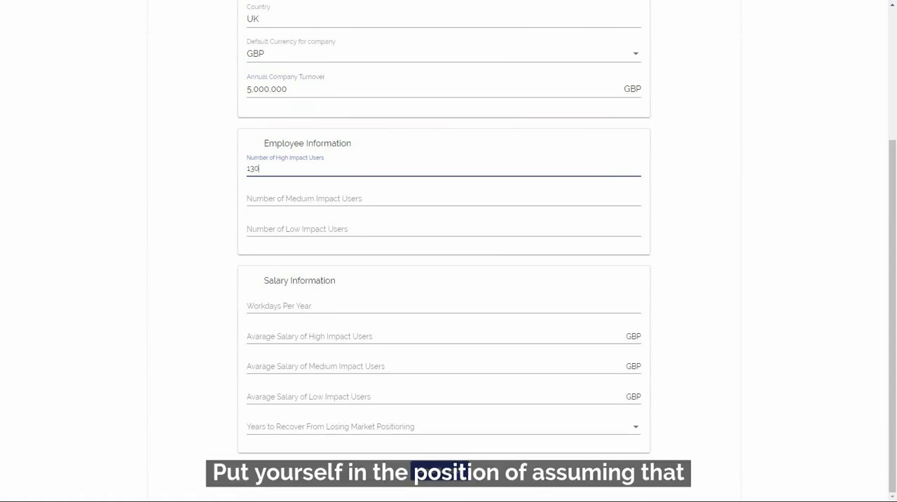
pyautogui.press('Tab')
pyautogui.write('95')
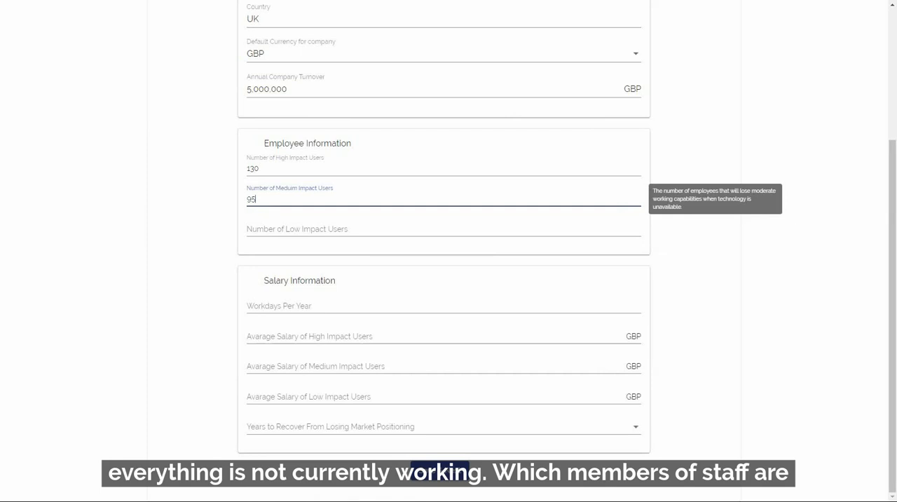
pyautogui.press('Tab')
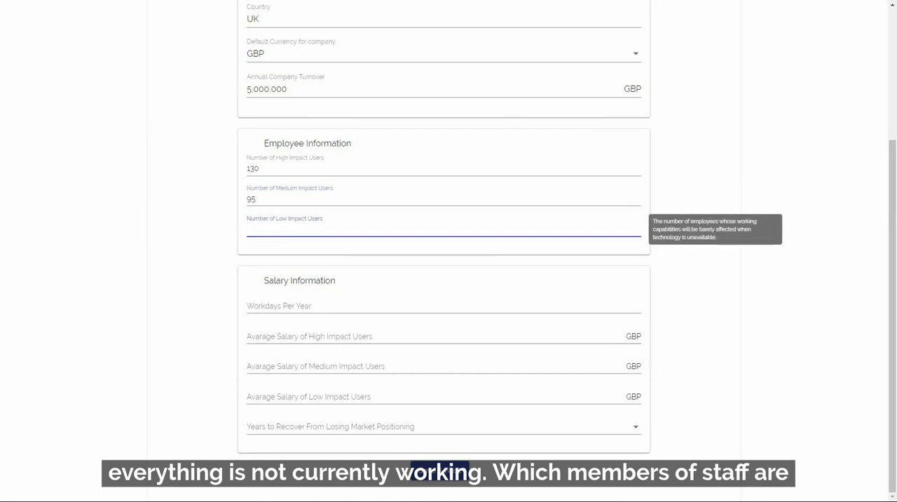
pyautogui.write('205')
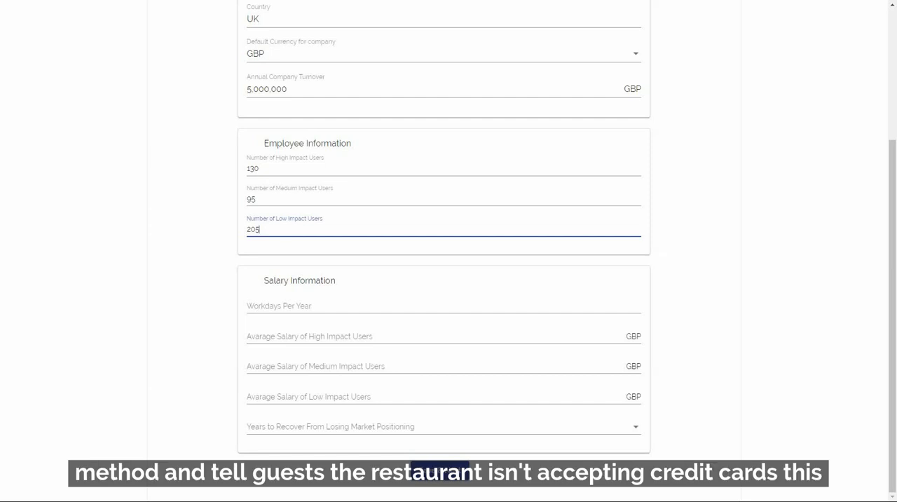
# - Set the workdays per year to 280 and the average salary of high impact users to 80,000 GBP
pyautogui.click(279, 306)
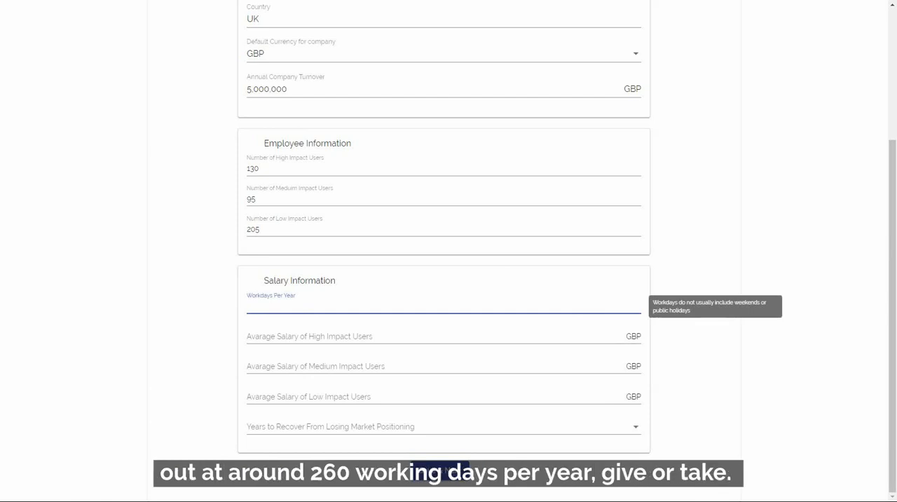
pyautogui.write('280')
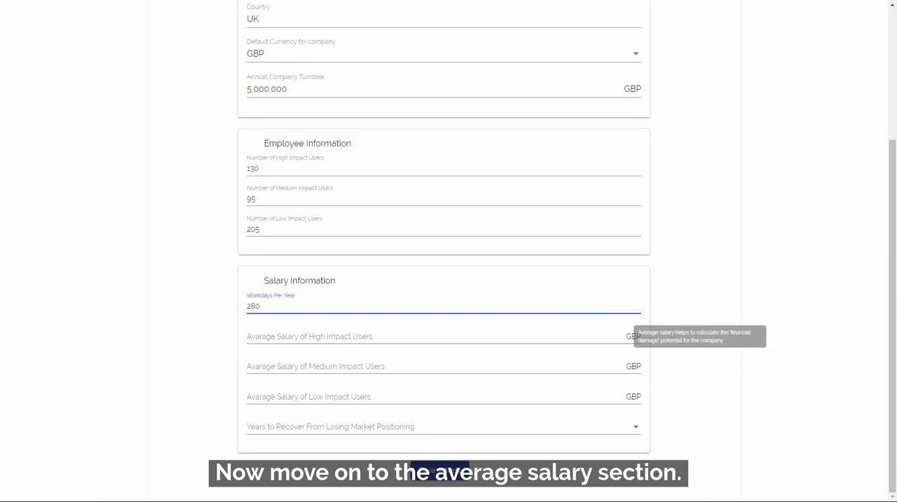
pyautogui.click(310, 337)
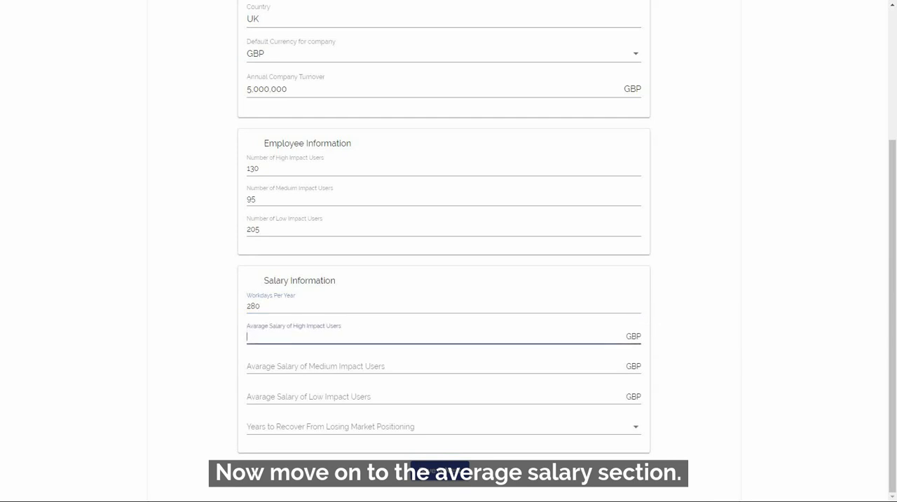
pyautogui.write('80,')
pyautogui.write('000')
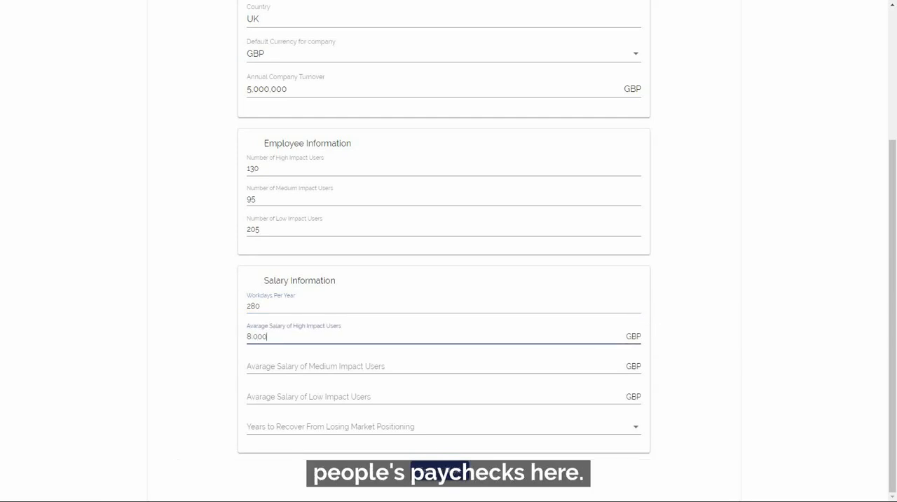
# - Set the average salary to 50,000 GBP for medium impact users and 30,000 GBP for low impact users
pyautogui.press('Tab')
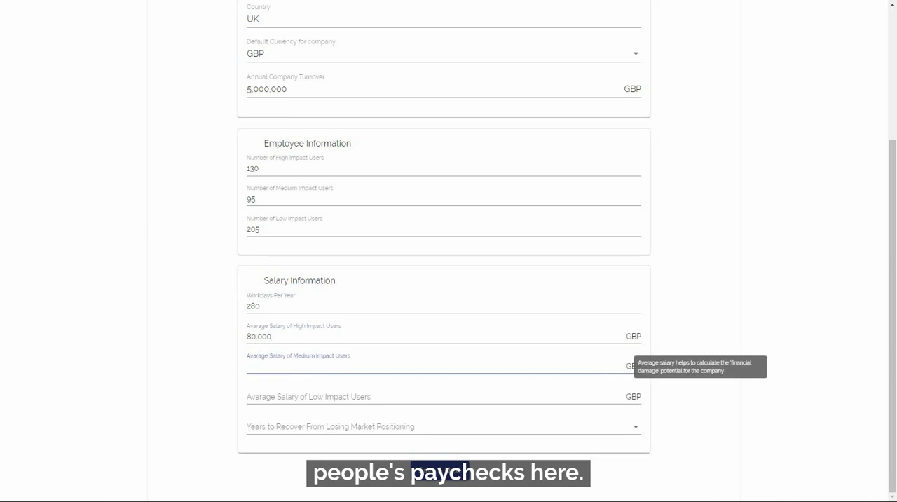
pyautogui.write('50,')
pyautogui.write('000')
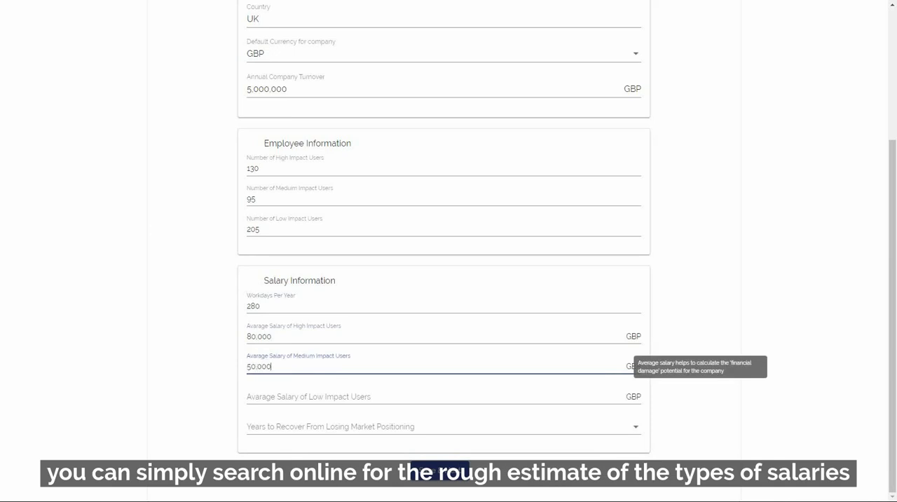
pyautogui.press('Tab')
pyautogui.write('3')
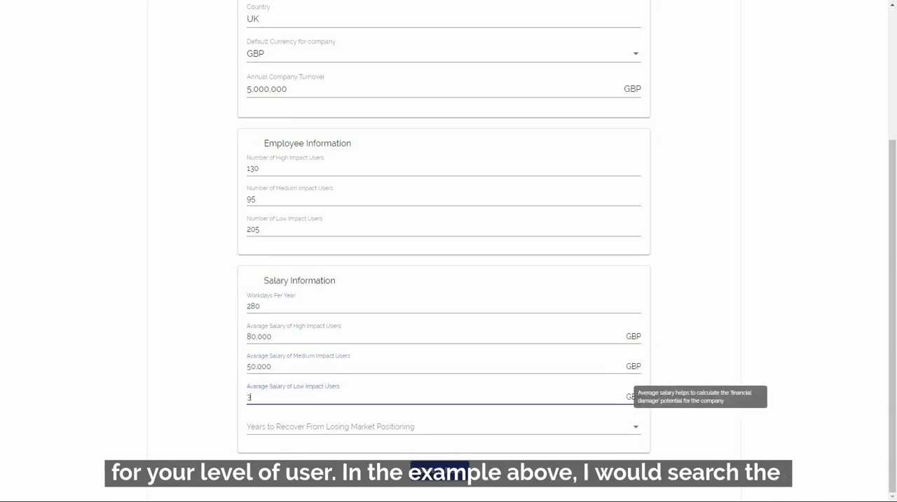
pyautogui.write('0,000')
# - Set the years to recover from losing market positioning to 2
pyautogui.press('Tab')
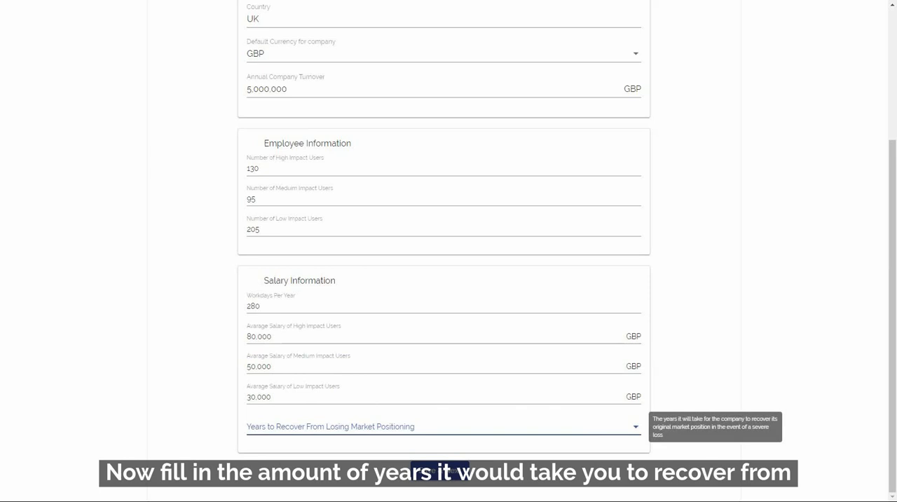
pyautogui.press('Down')
pyautogui.press('Down')
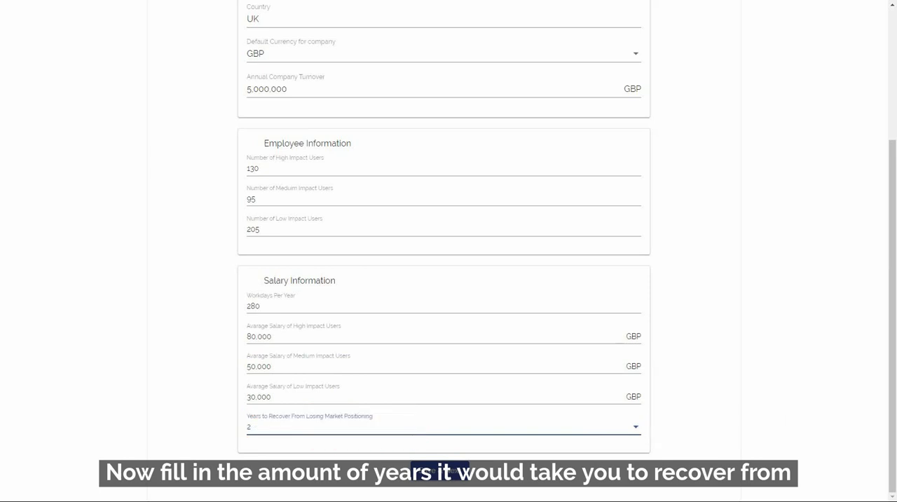